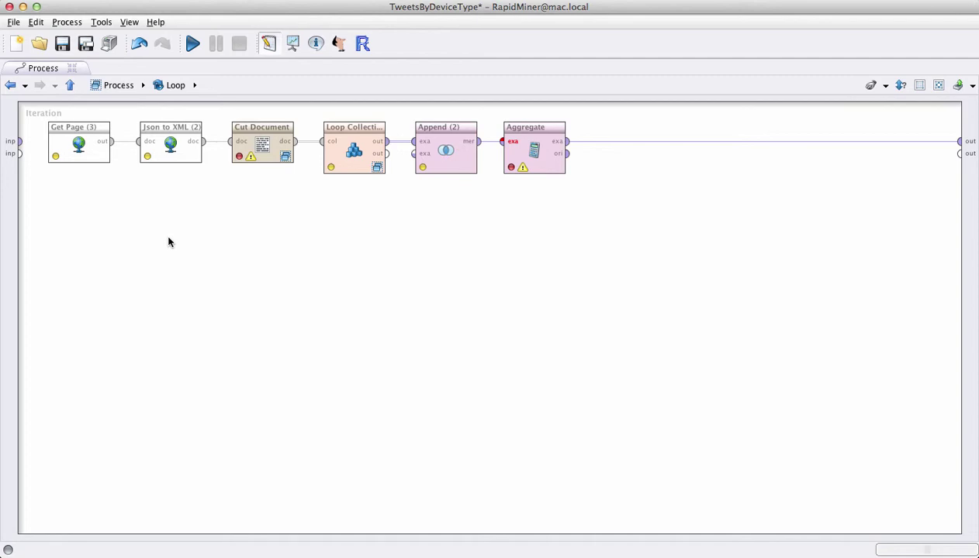
Step: Restore the full workspace layout and select the Get Page (3) operator
left_click(75, 158)
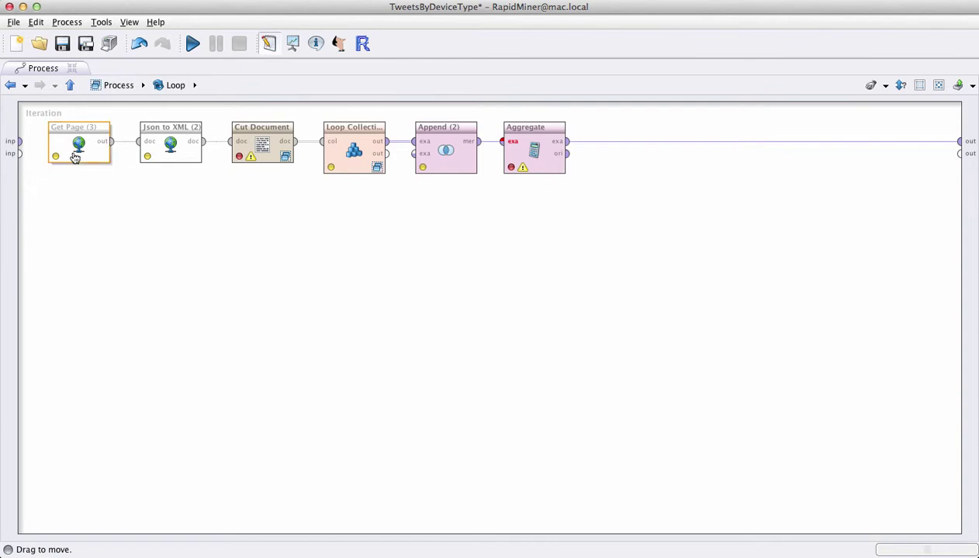
double_click(50, 68)
left_click(288, 204)
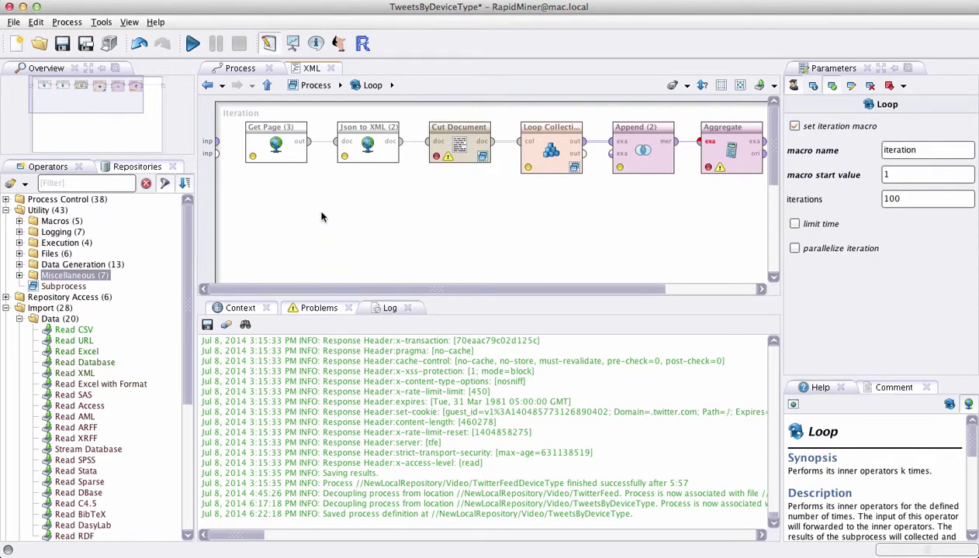
left_click(275, 143)
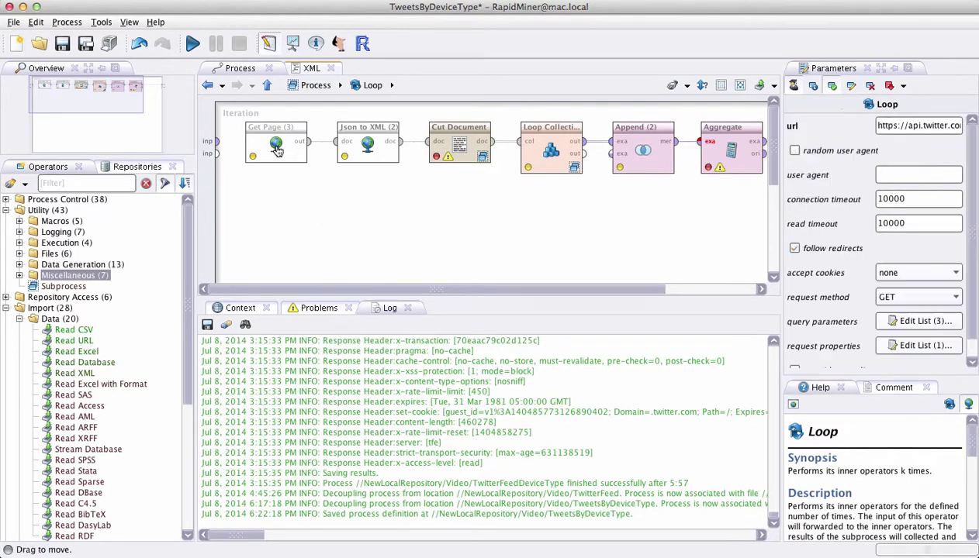
Step: Review the query parameters q=FIFA, count=100 and result_type=recent
left_click(915, 324)
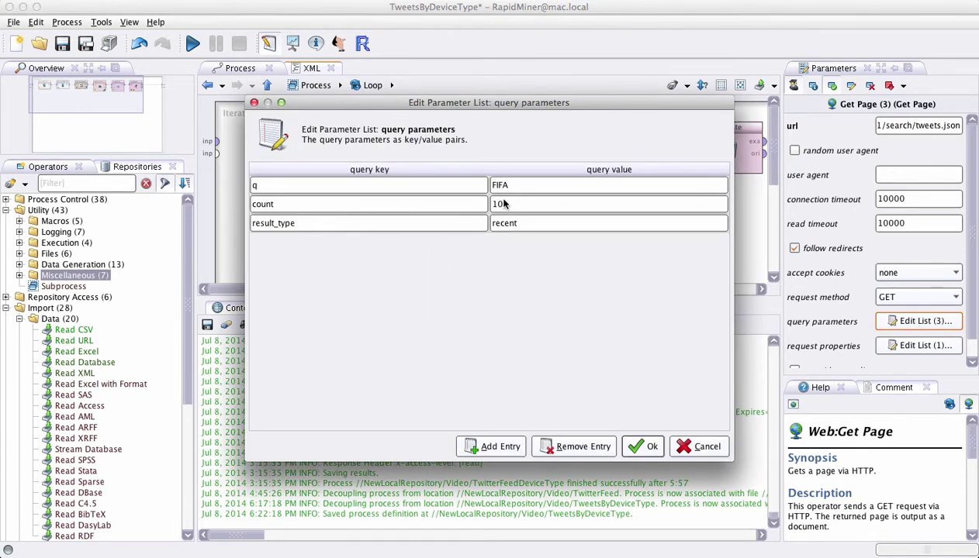
left_click(518, 186)
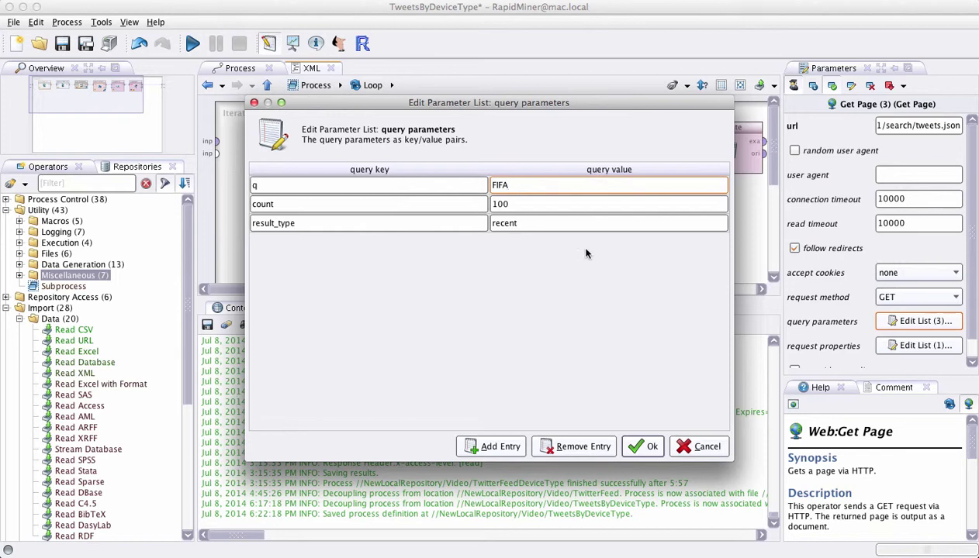
left_click(512, 205)
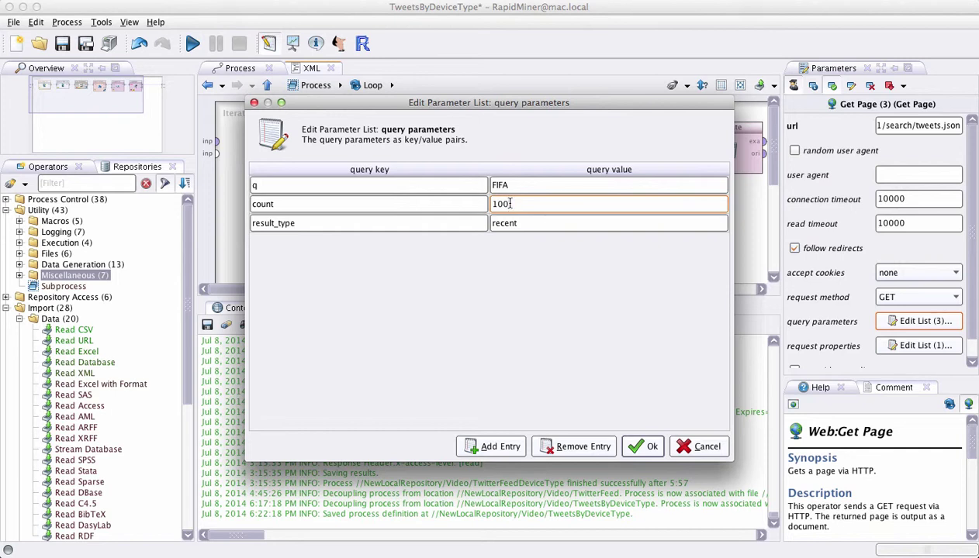
left_click(519, 222)
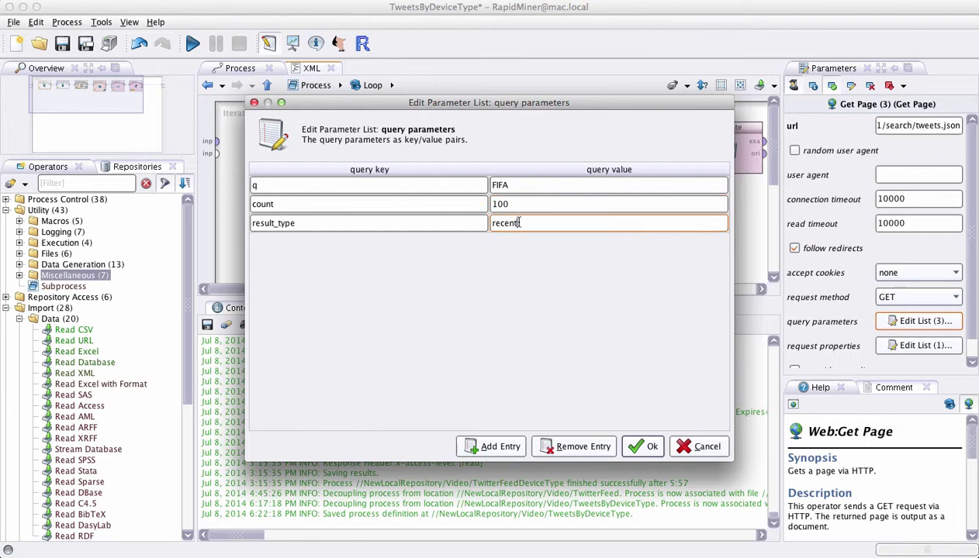
left_click_drag(519, 222, 490, 223)
left_click(536, 226)
Step: Close the query list, then review the Json to XML (2) and Cut Document settings
left_click(642, 449)
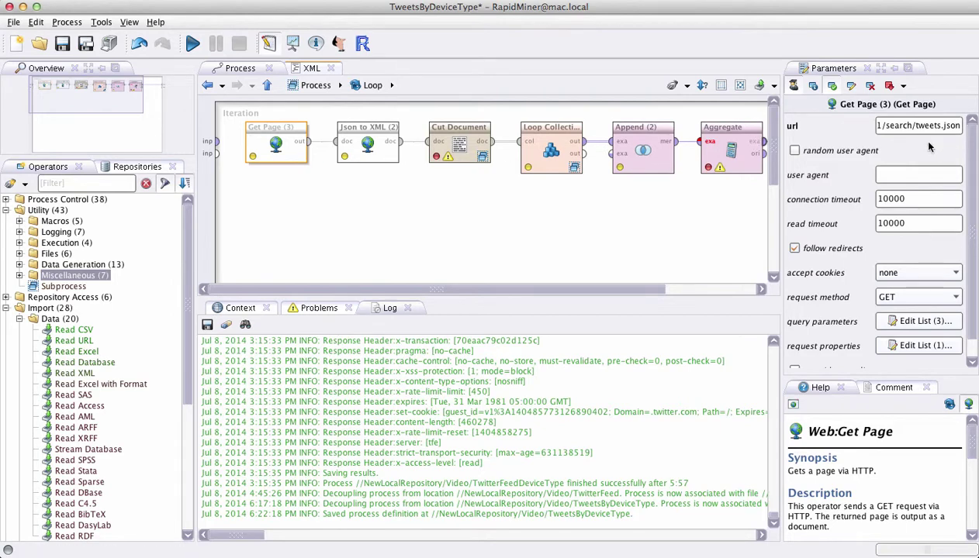
double_click(897, 125)
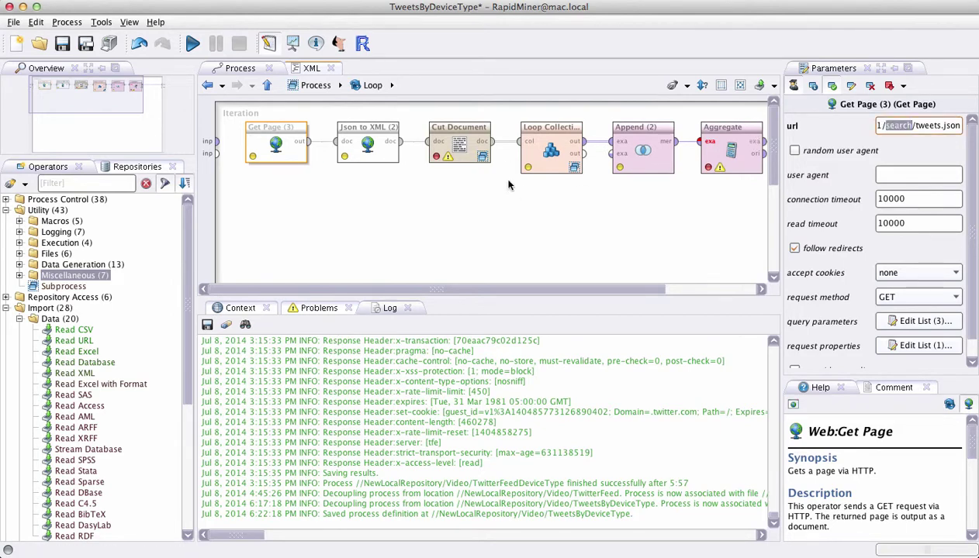
left_click(368, 156)
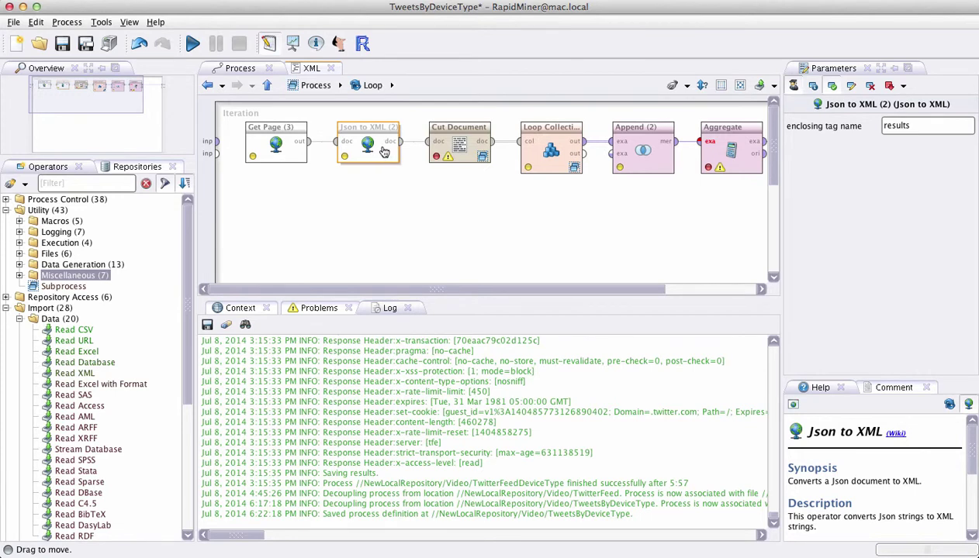
left_click(459, 151)
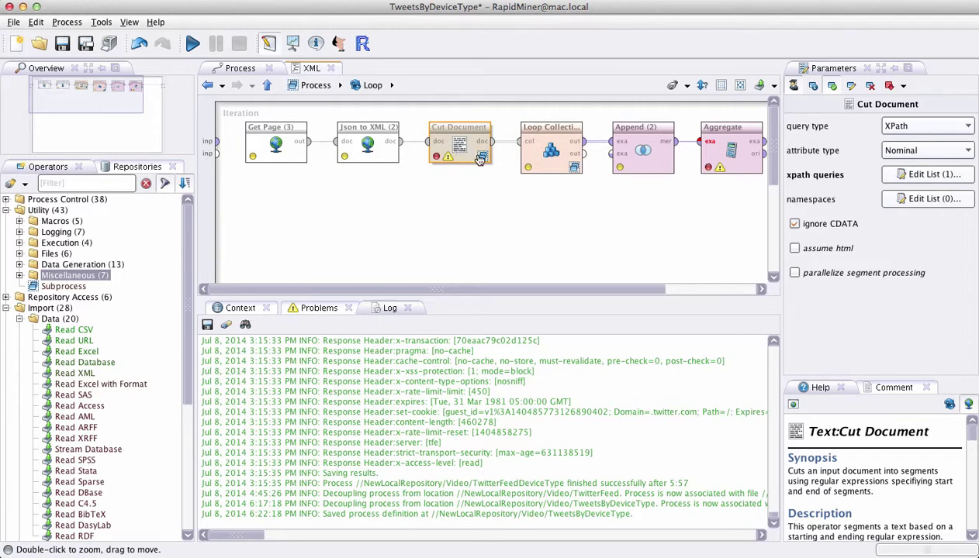
Step: Enter Cut Document, check its //results/statuses XPath query unchanged, and select Write Document
left_click(481, 157)
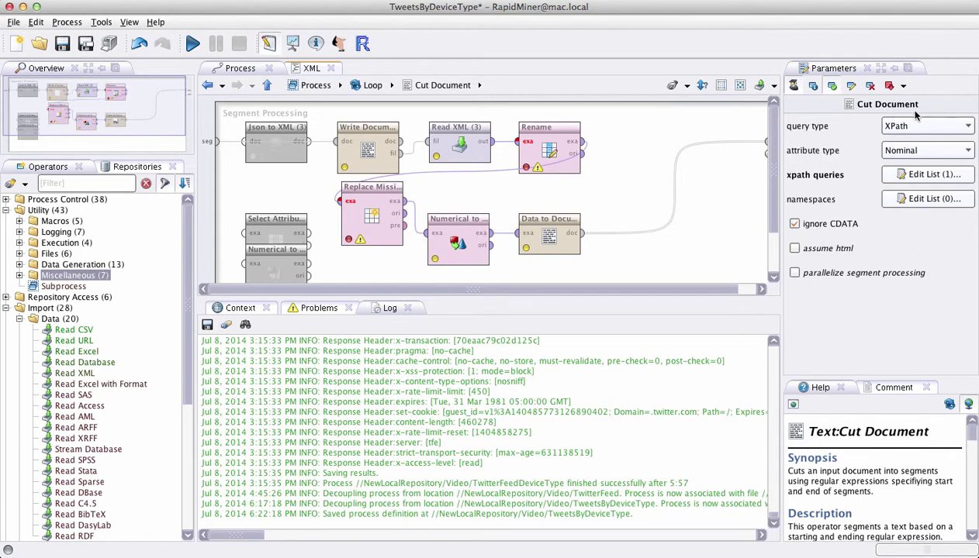
left_click(929, 177)
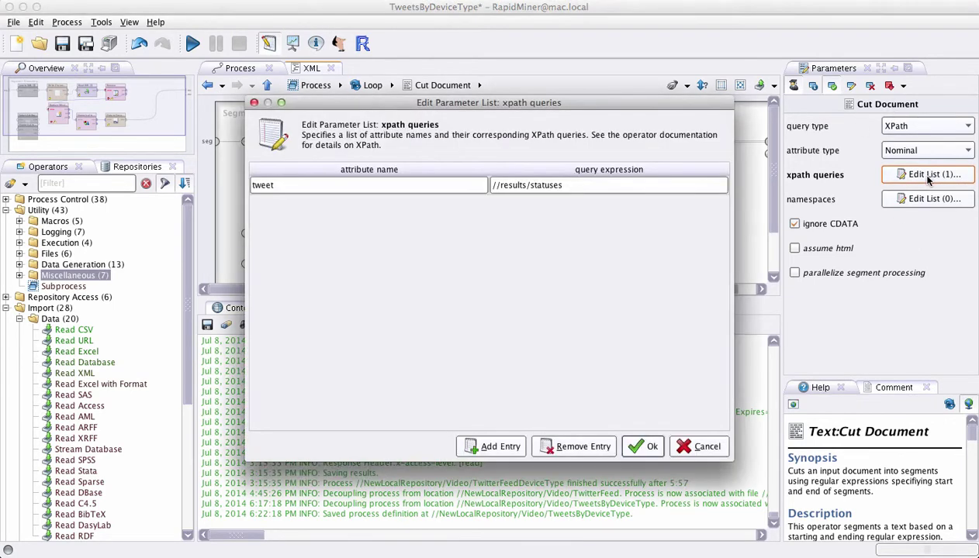
double_click(543, 186)
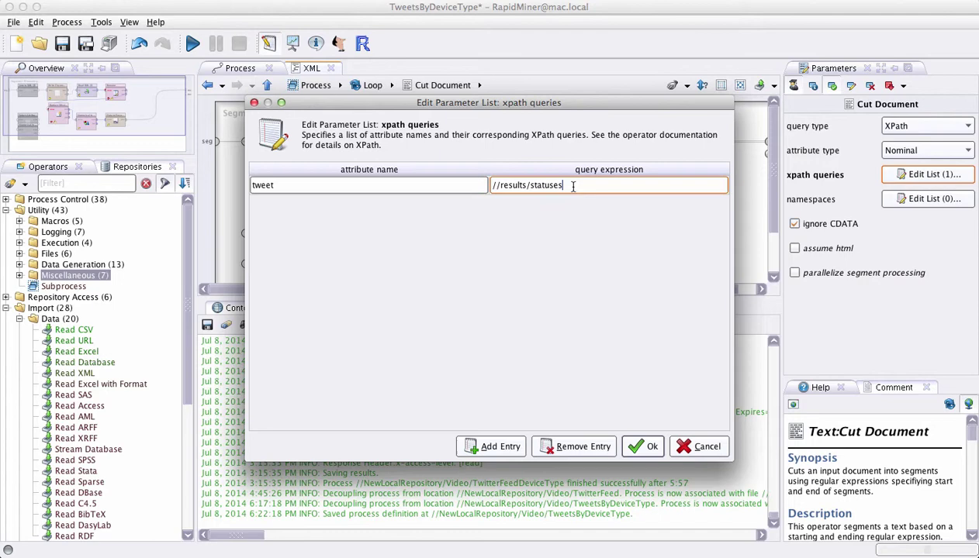
left_click_drag(564, 185, 493, 186)
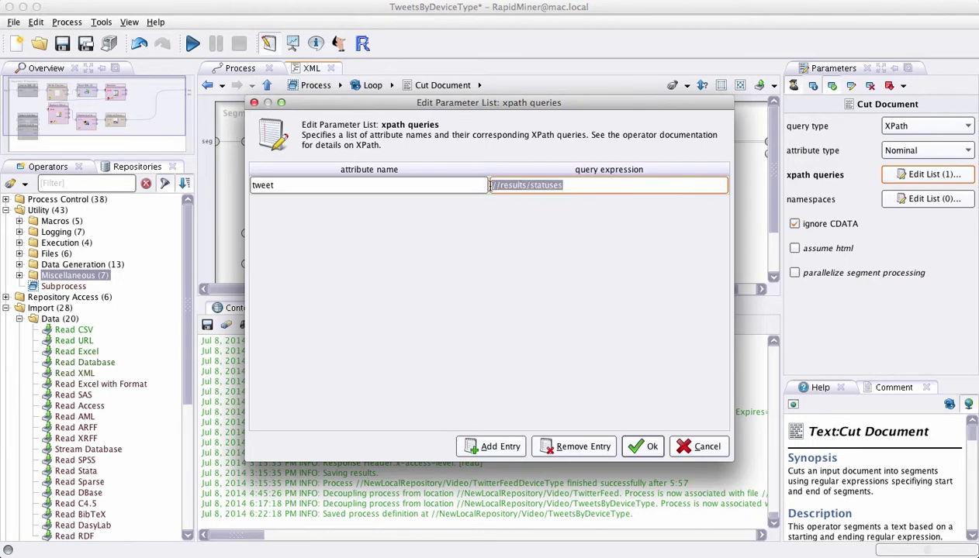
left_click(693, 448)
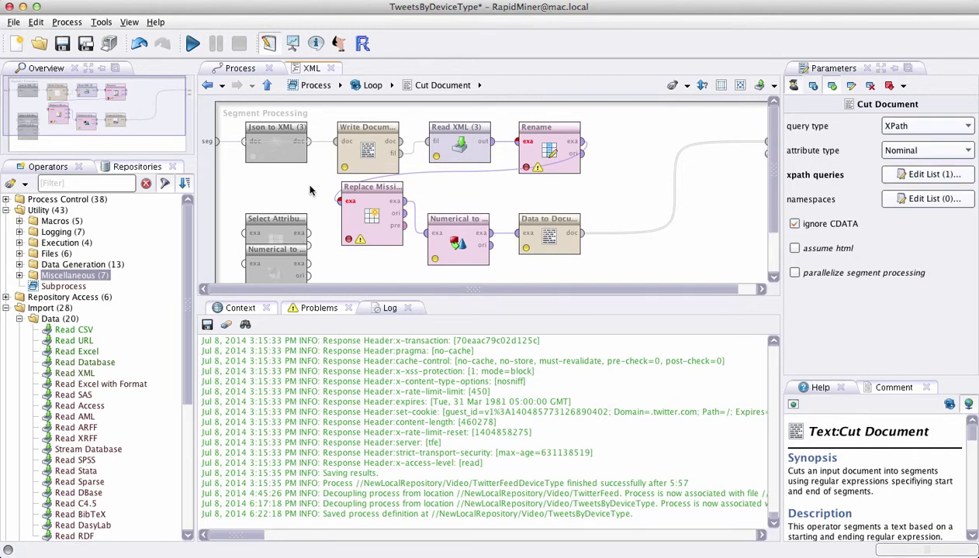
left_click(362, 172)
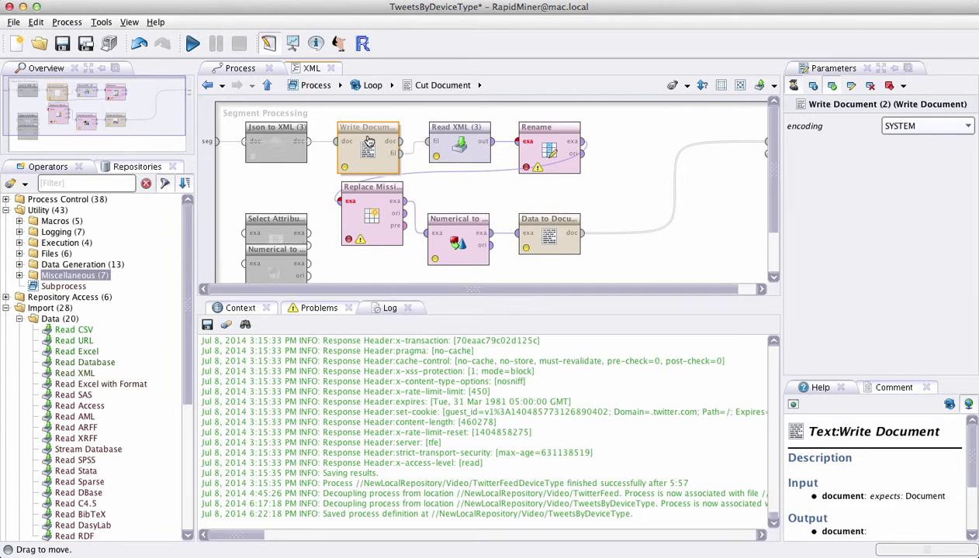
Step: Check Read XML (3): examples from //statuses, attribute XPaths //text/text(), //id_str/text(), //source/text()
left_click(452, 155)
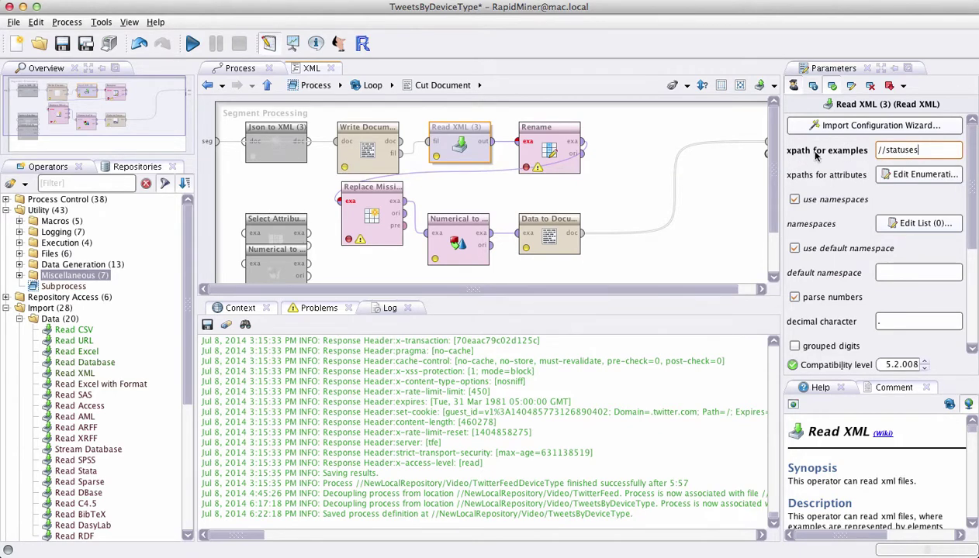
left_click_drag(920, 150, 875, 149)
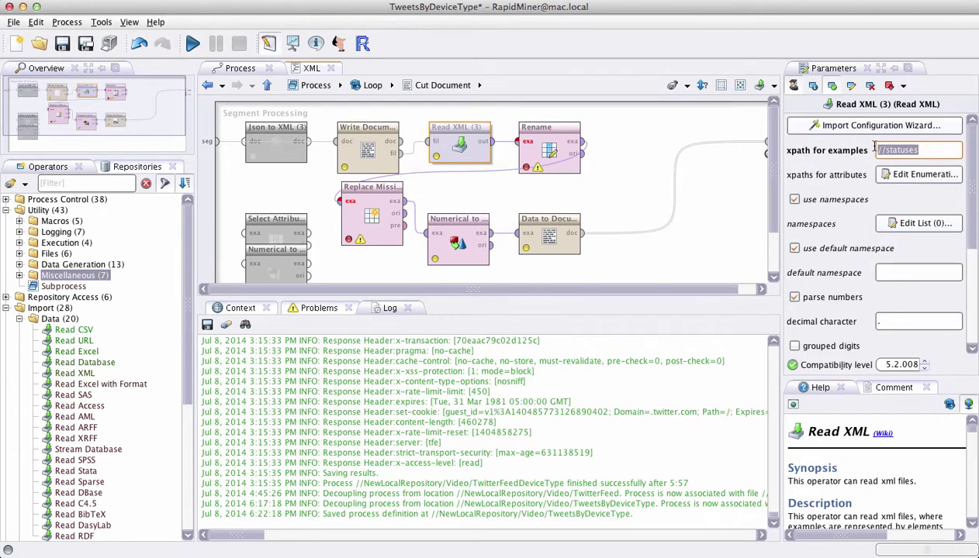
left_click(891, 173)
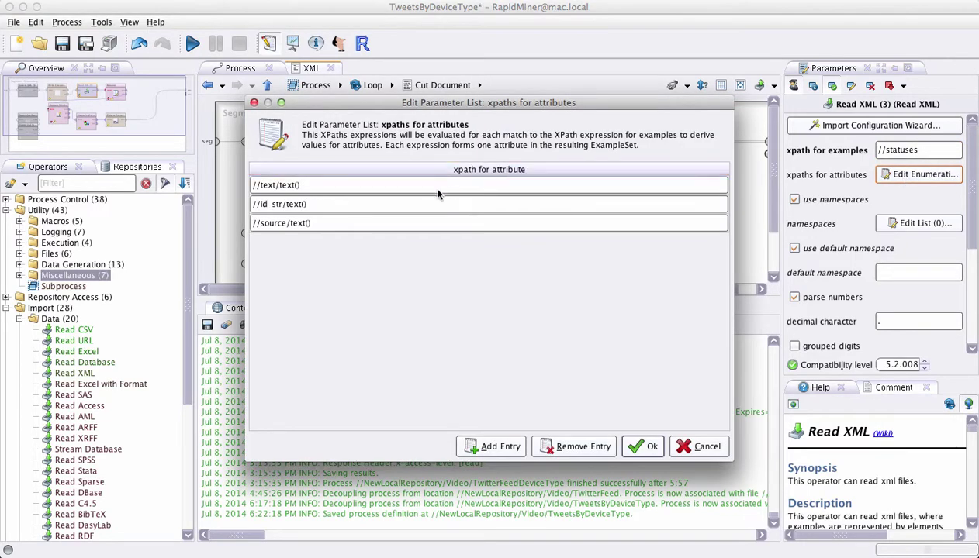
left_click_drag(307, 185, 240, 184)
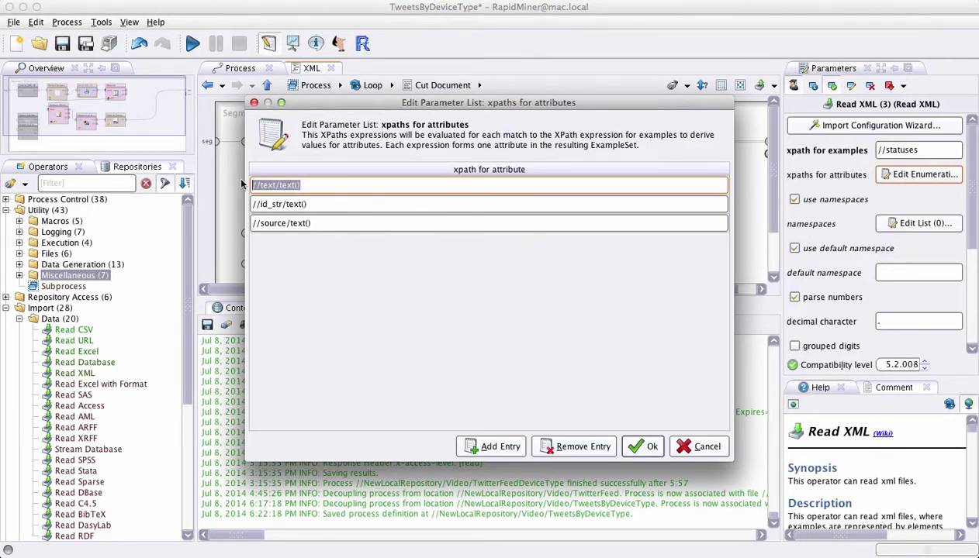
left_click(311, 204)
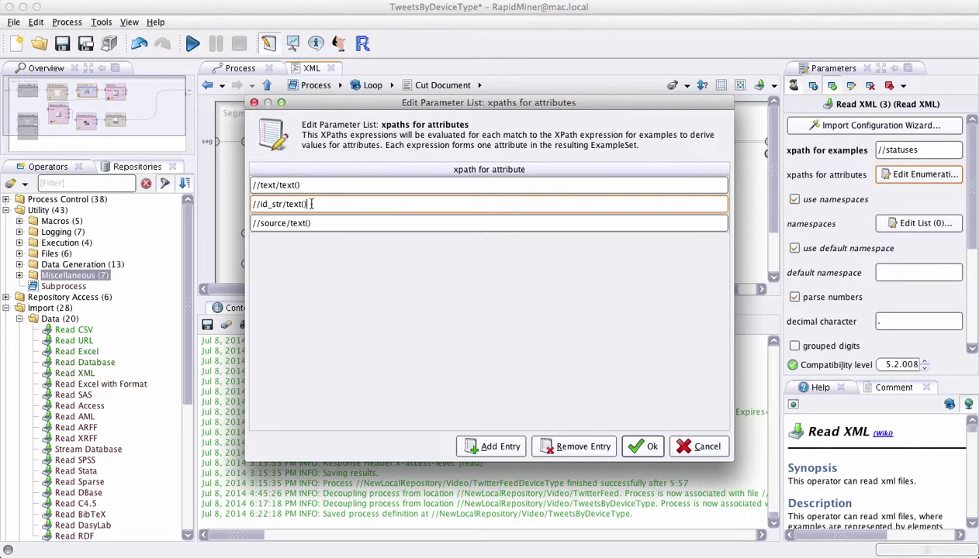
left_click_drag(311, 204, 245, 204)
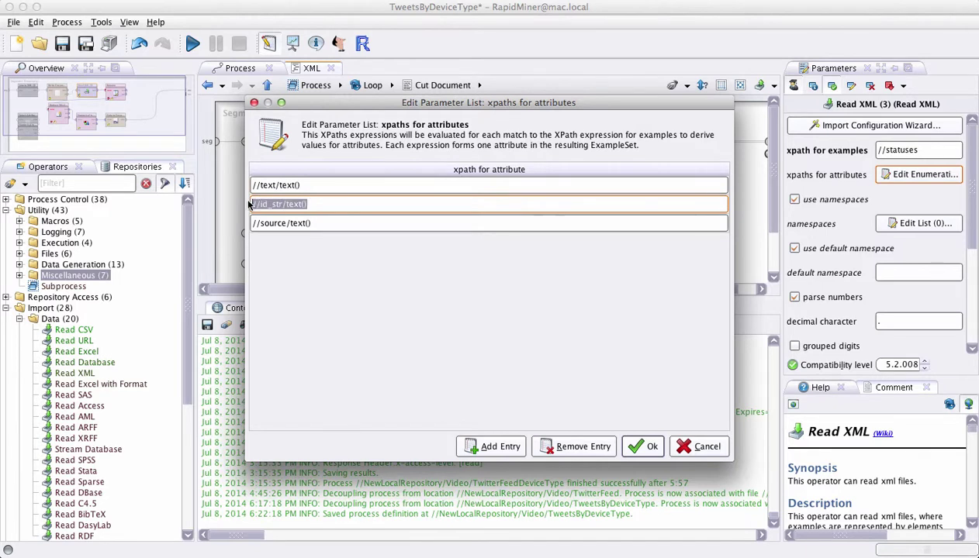
left_click(311, 222)
left_click_drag(311, 223, 246, 223)
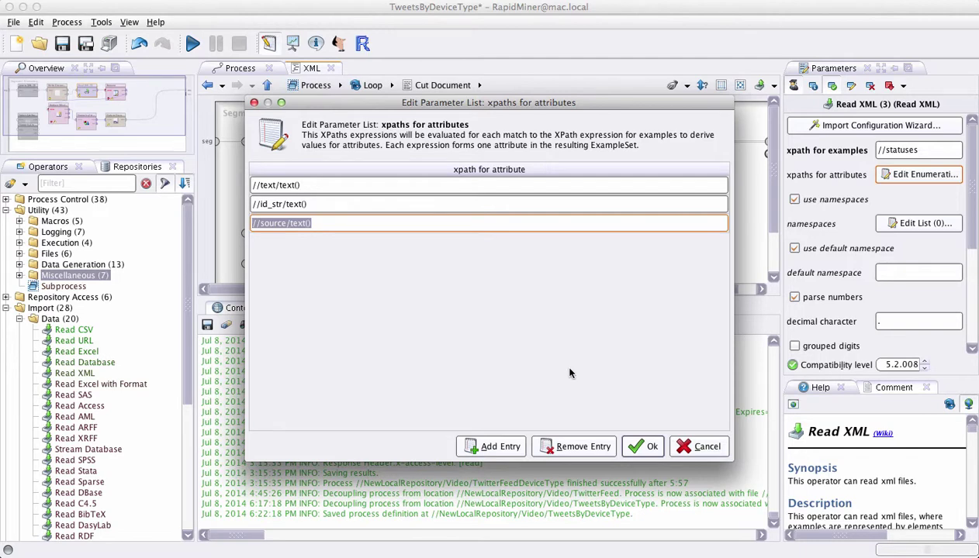
left_click(268, 224)
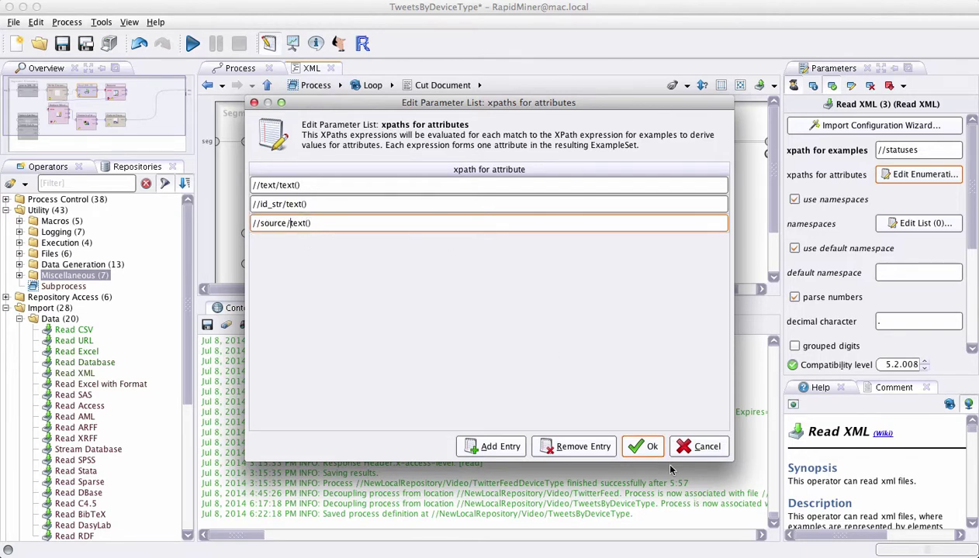
left_click(643, 447)
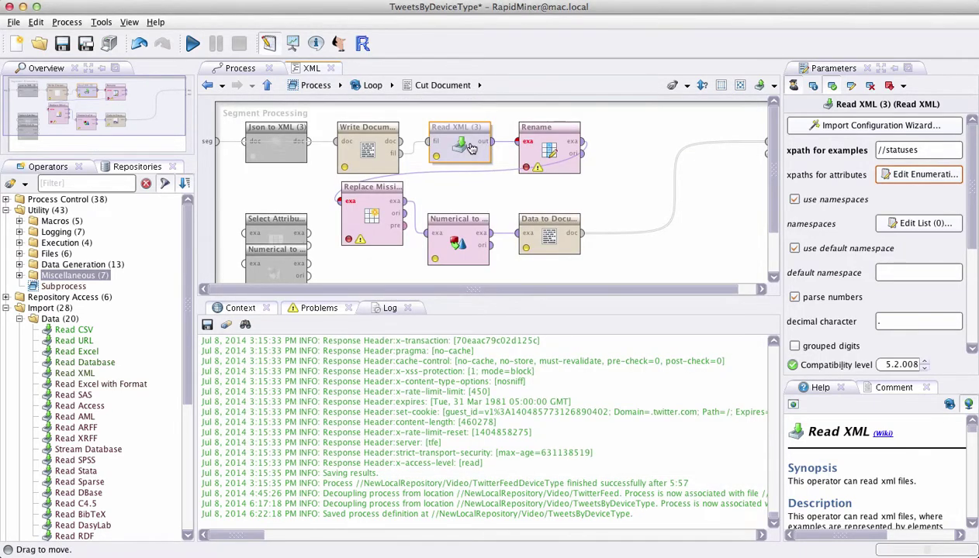
Step: Confirm Rename maps //text/text() to text, then view Replace Missing Values (replenishment 0)
left_click(542, 151)
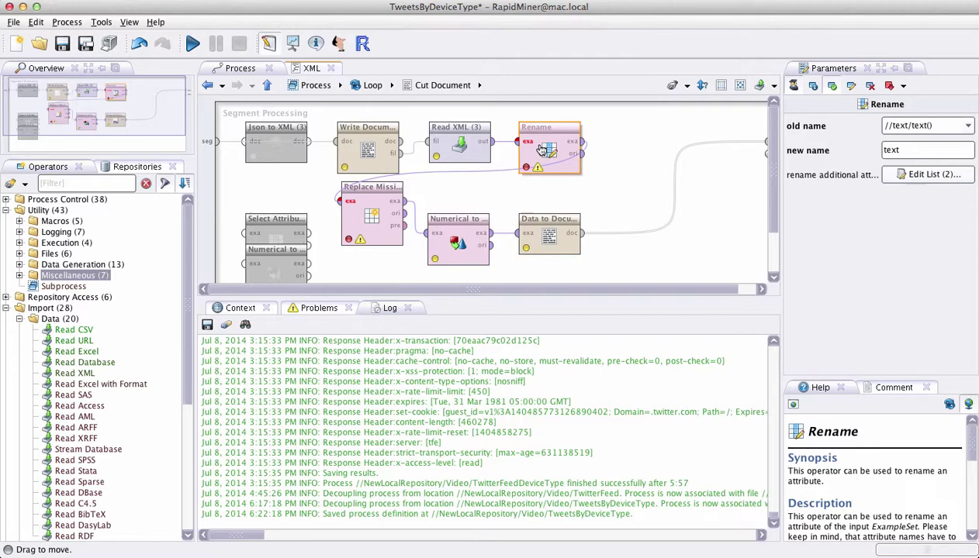
left_click(937, 129)
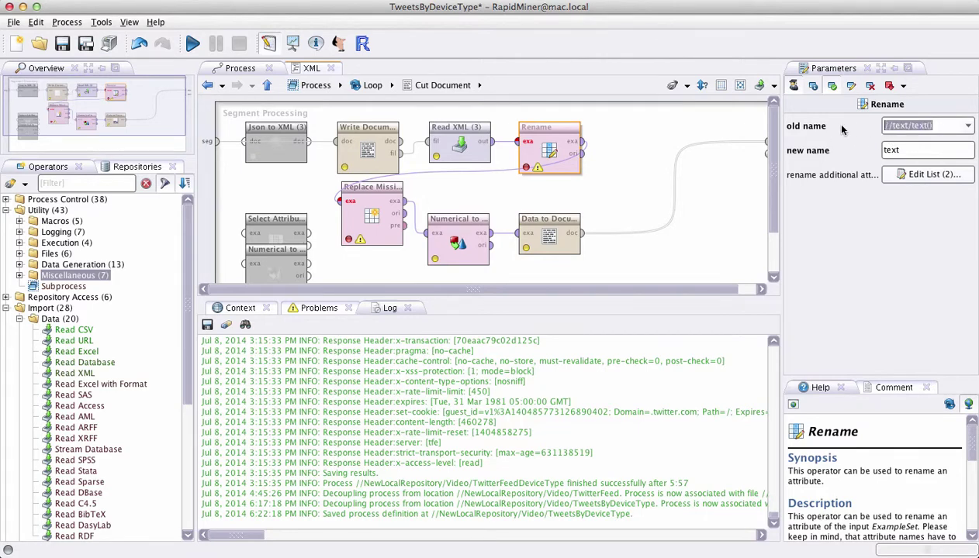
key("Tab")
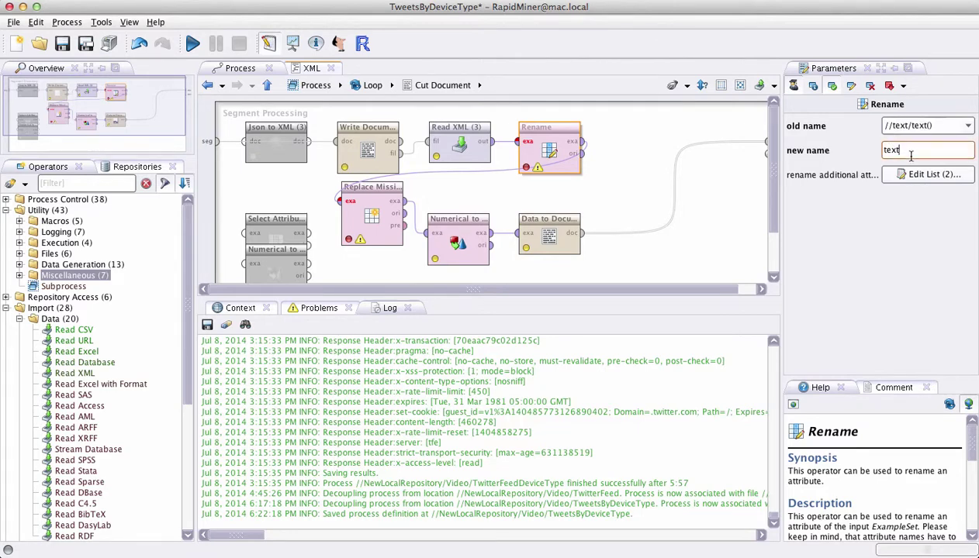
left_click(555, 172)
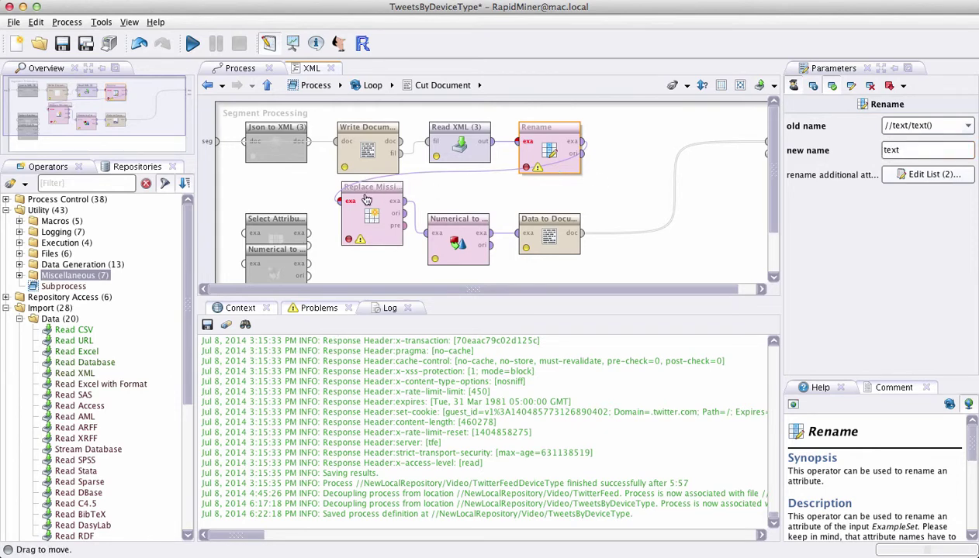
left_click(371, 197)
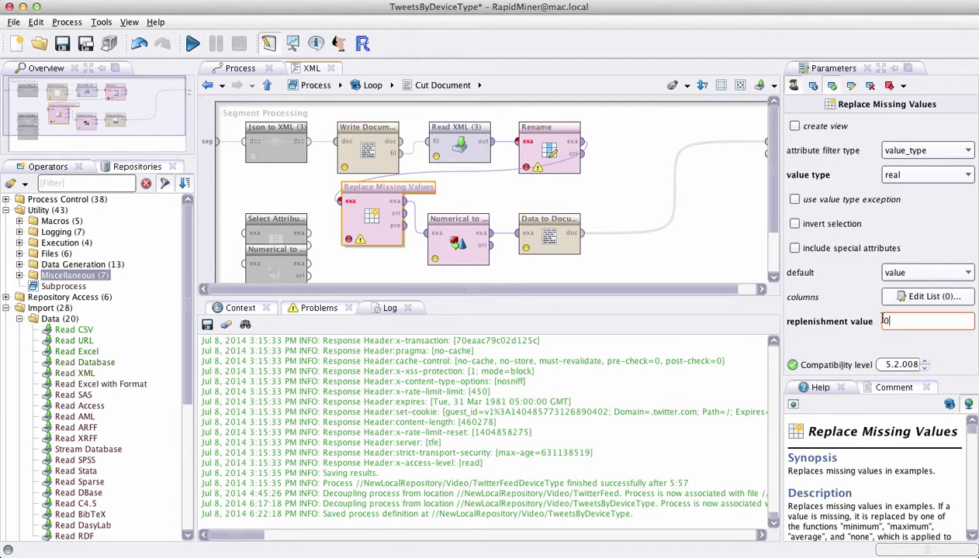
Step: View the Numerical to Polynominal settings, then the Data to Documents settings
left_click(459, 245)
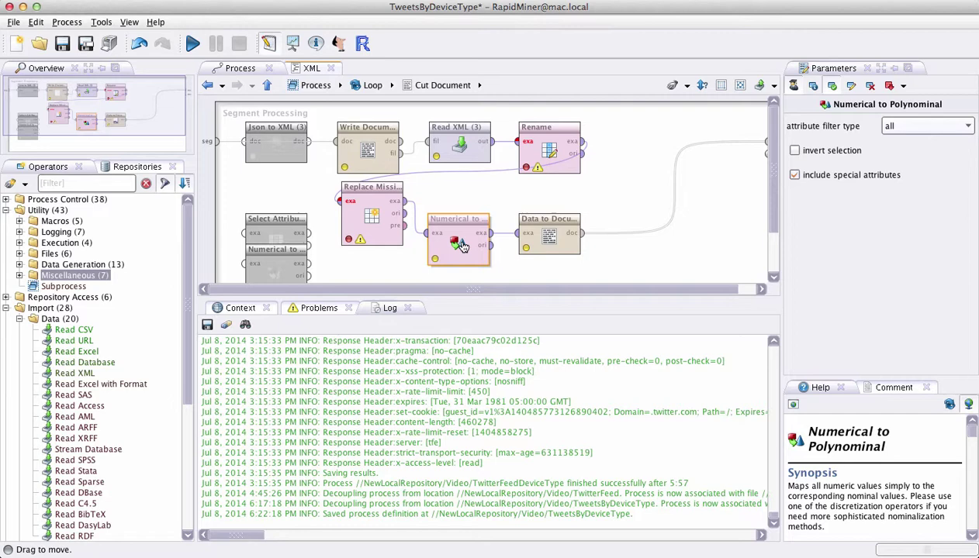
left_click(564, 245)
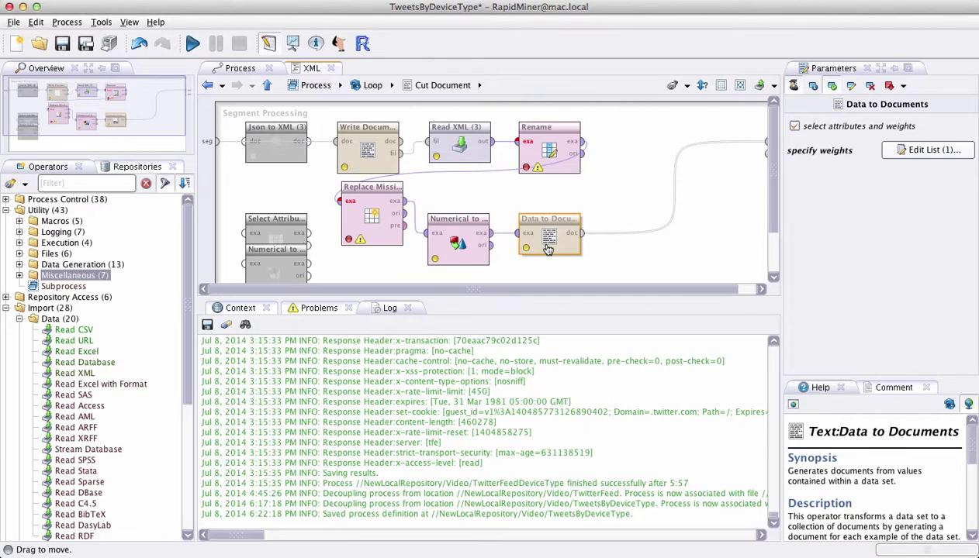
Step: Verify the text attribute weight of 1.0 and return to the Cut Document settings
left_click(909, 155)
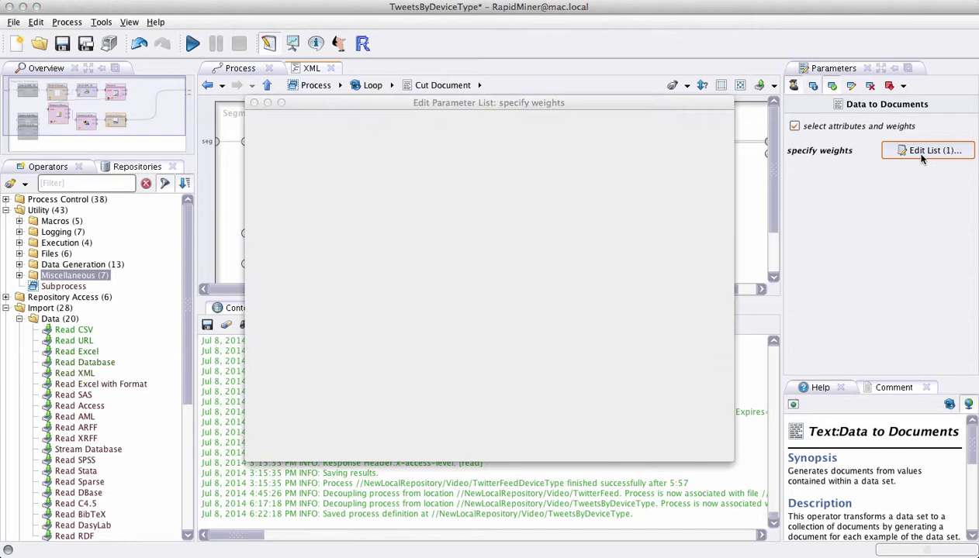
left_click_drag(288, 186, 259, 186)
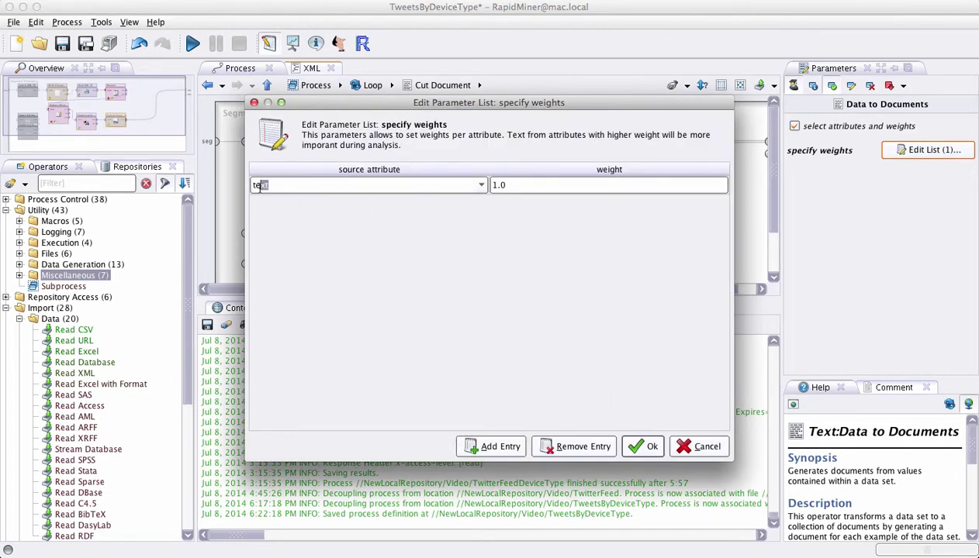
left_click(648, 447)
left_click(612, 193)
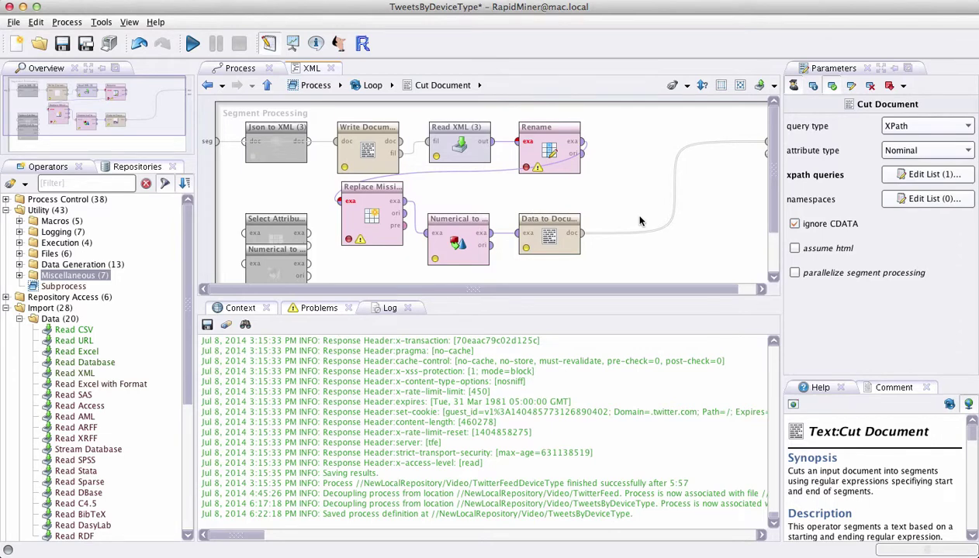
Step: Go up to the Loop subprocess and select the Cut Document operator
left_click(369, 85)
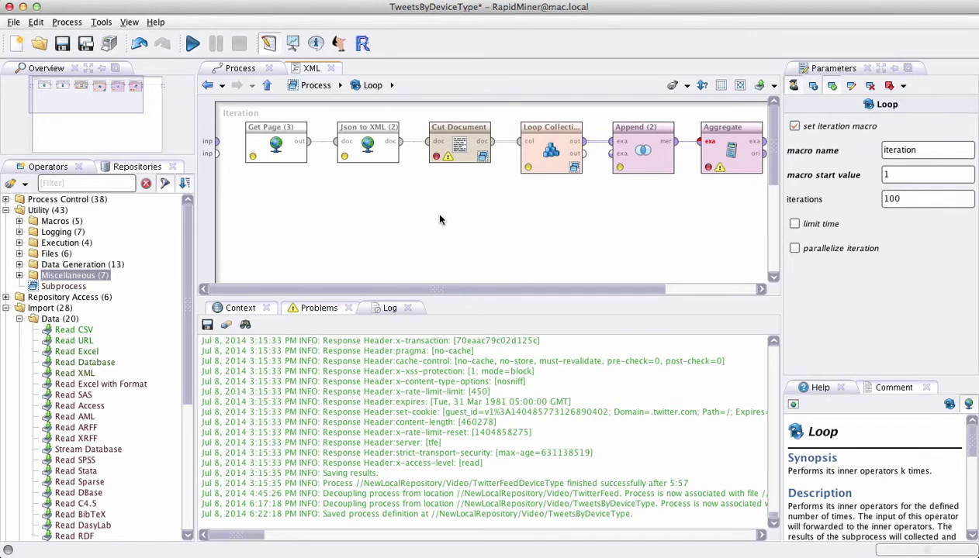
left_click(463, 155)
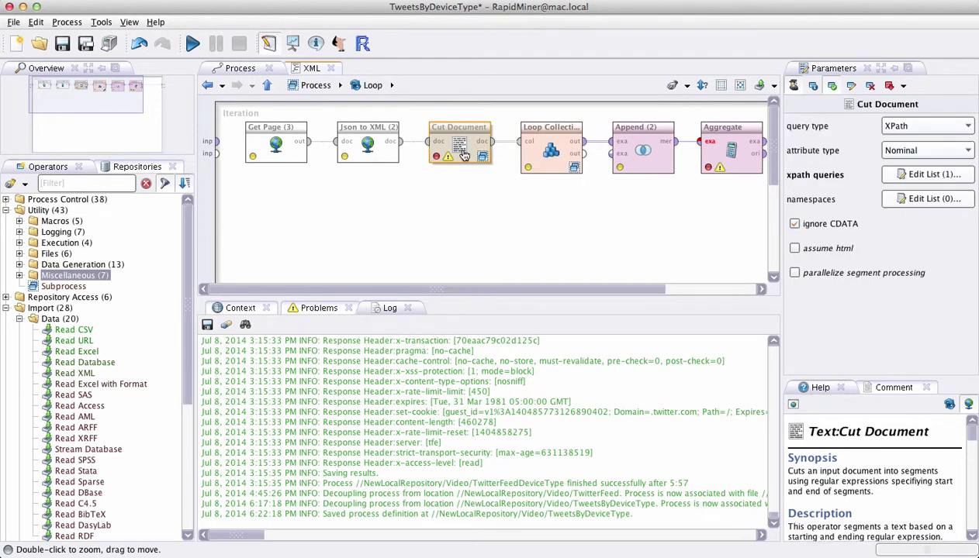
Step: Enter Loop Collection and compare Documents to Data (text attribute tweets) with the first Generate Attributes
double_click(549, 172)
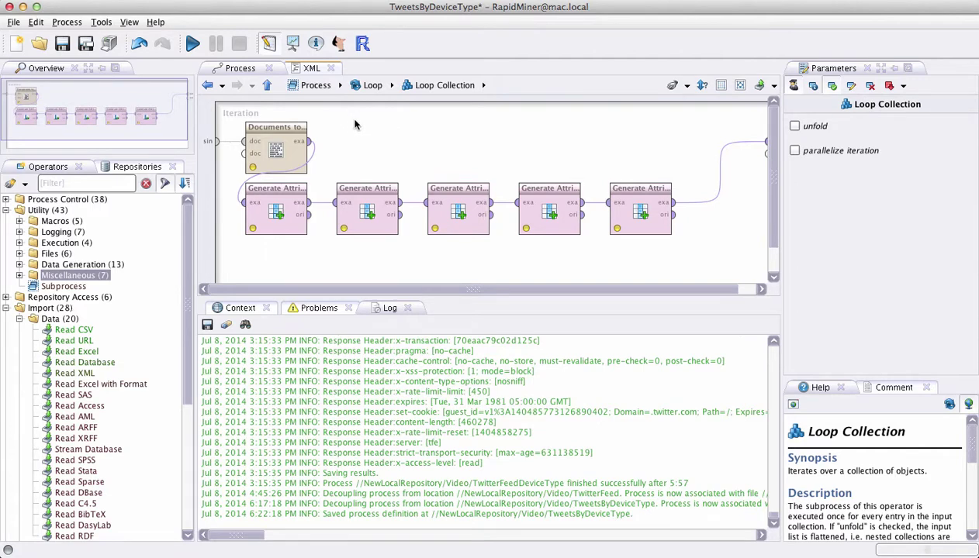
left_click(270, 133)
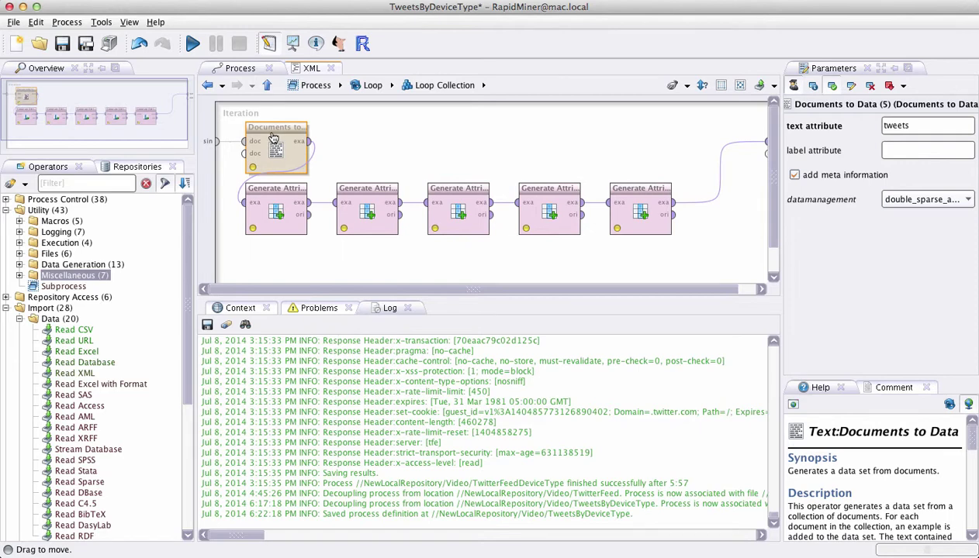
left_click(261, 199)
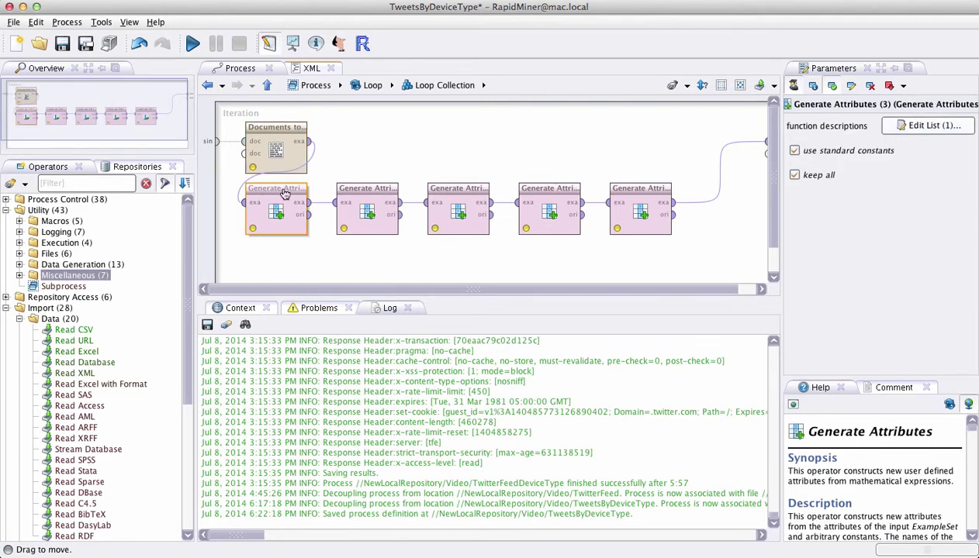
left_click(287, 148)
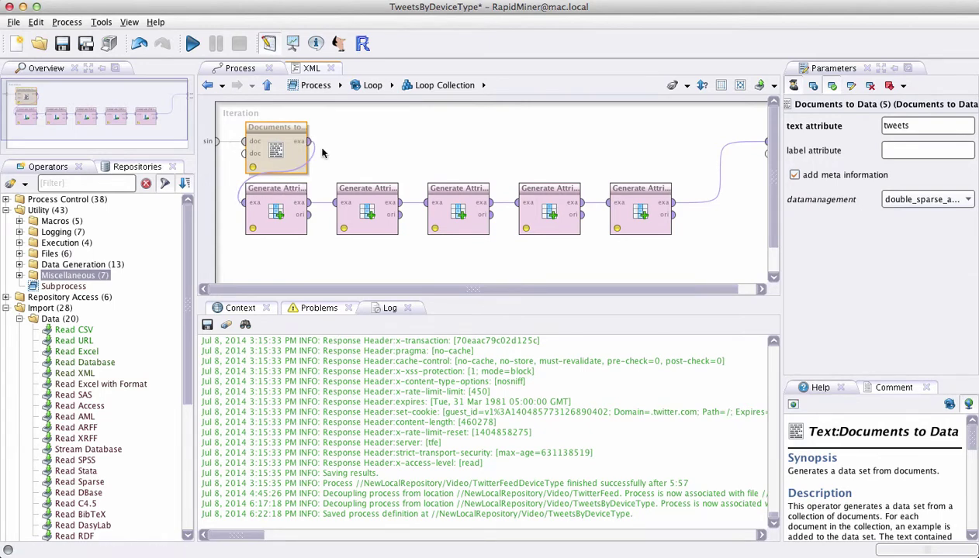
mouse_move(243, 201)
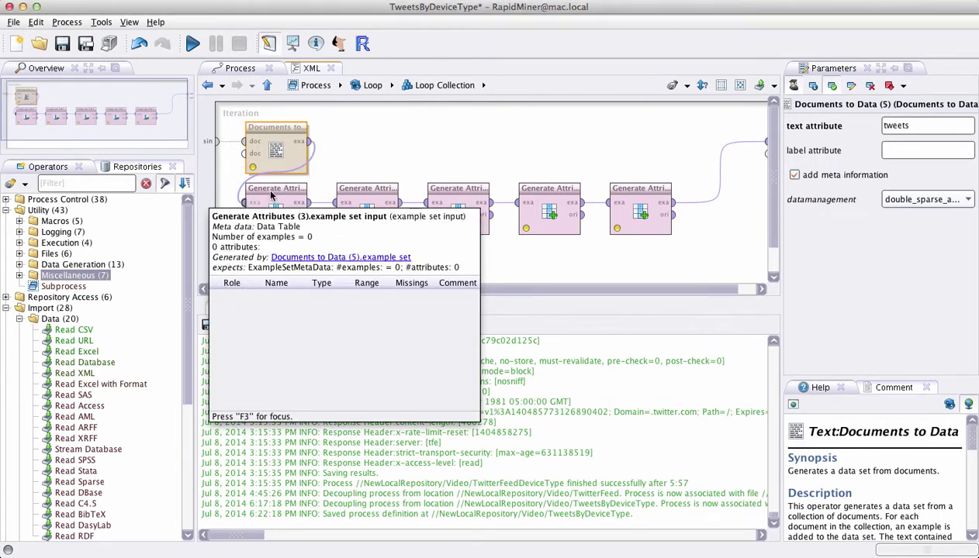
left_click(270, 196)
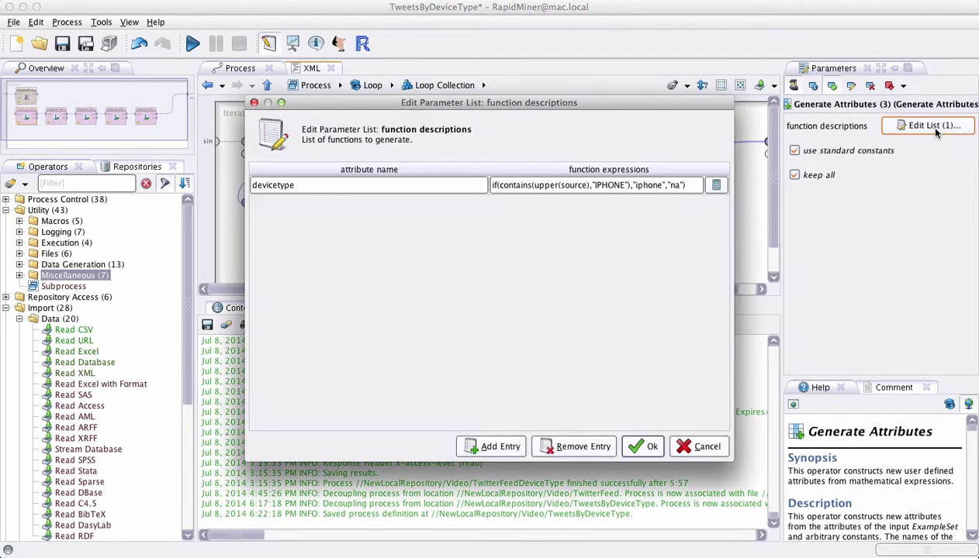
left_click(927, 129)
left_click(323, 184)
left_click_drag(323, 184, 252, 186)
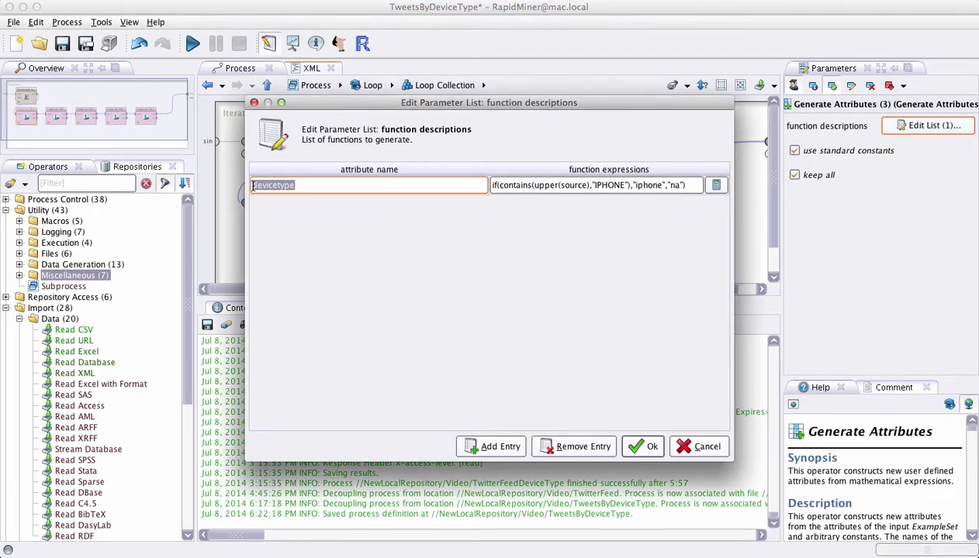
double_click(252, 186)
left_click(505, 186)
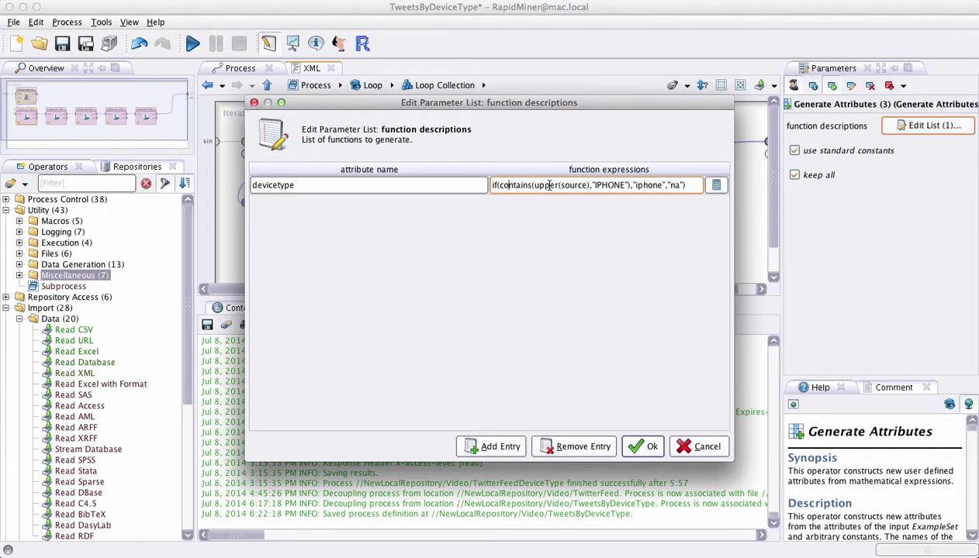
double_click(575, 185)
double_click(603, 184)
key("End")
double_click(636, 185)
double_click(673, 185)
left_click(643, 446)
left_click(369, 224)
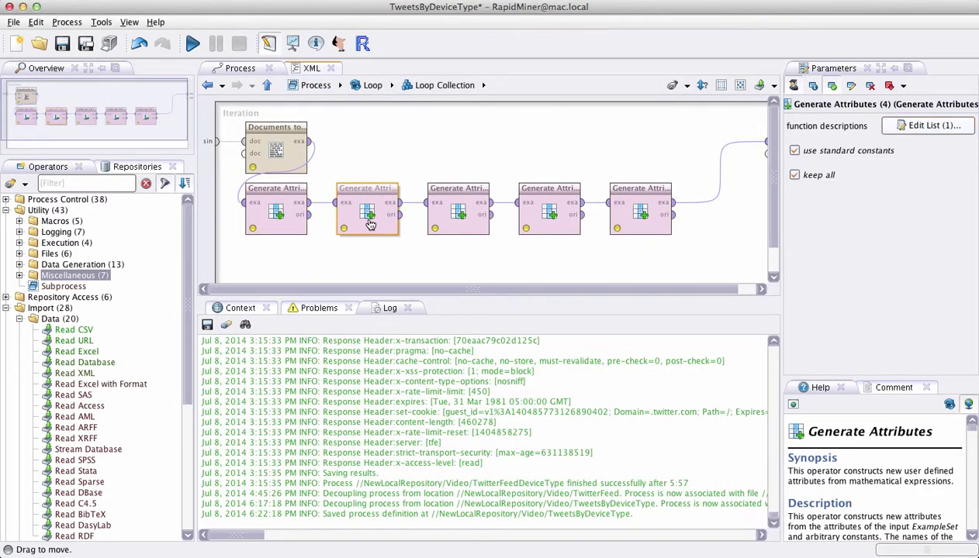
left_click(277, 216)
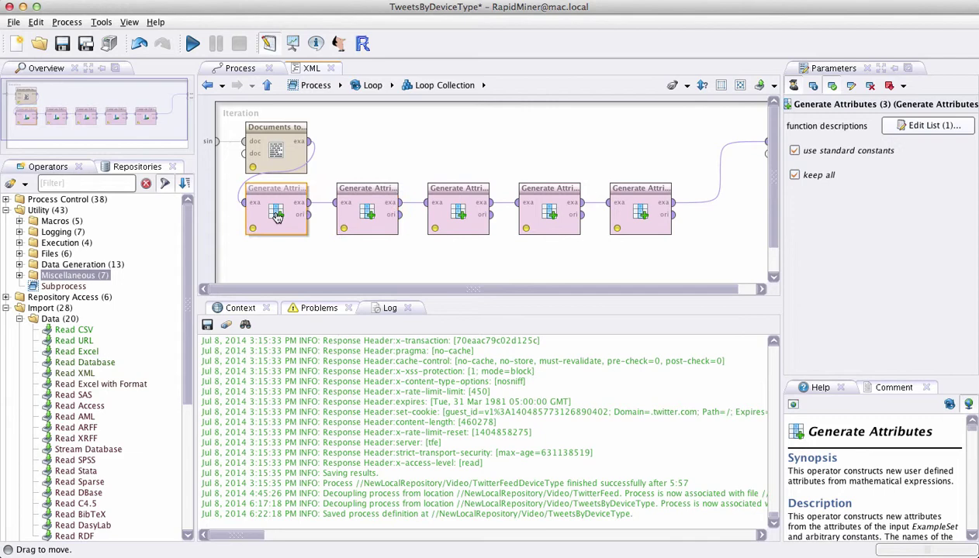
left_click(469, 221)
left_click(547, 229)
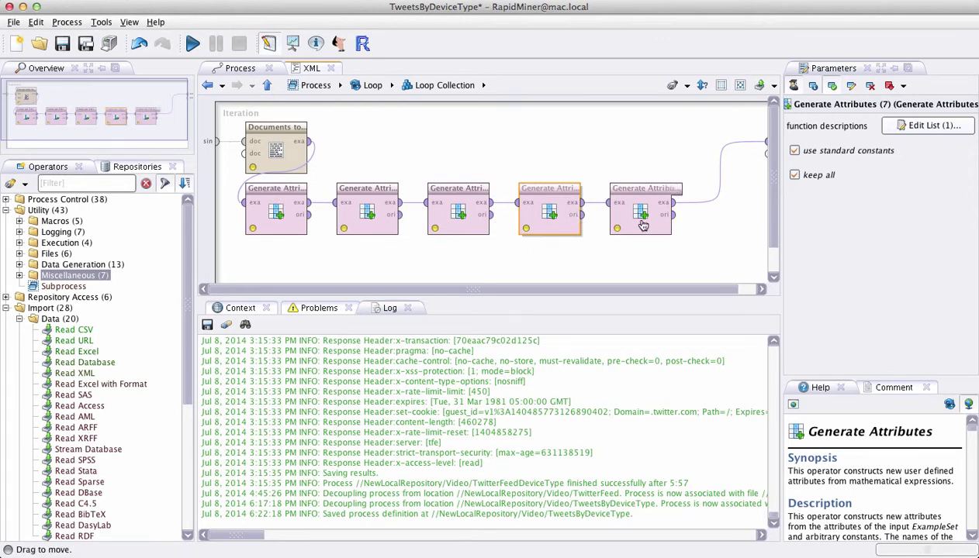
left_click(568, 141)
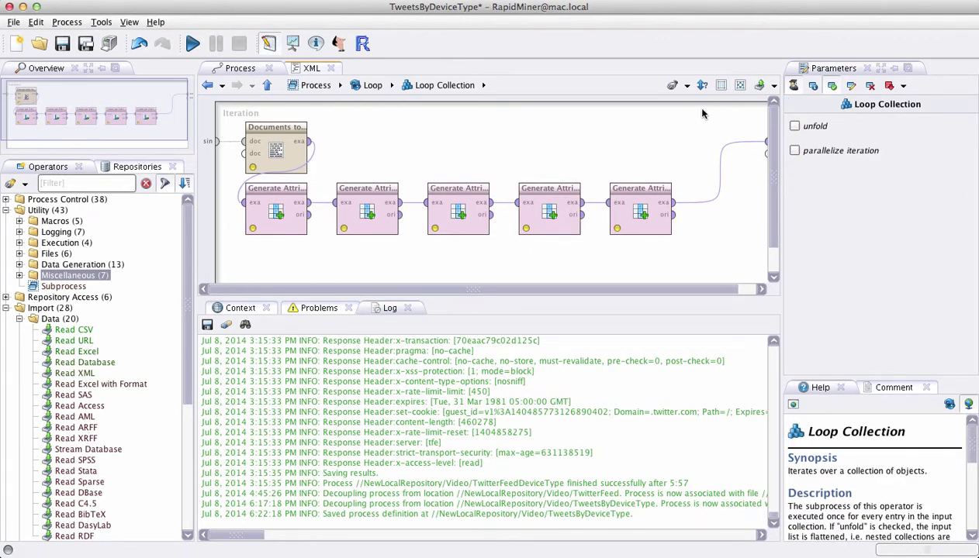
Step: At the Loop level, compare Cut Document, Loop Collection and Append (2) settings, ending on double_array datamanagement
left_click(268, 86)
left_click(649, 167)
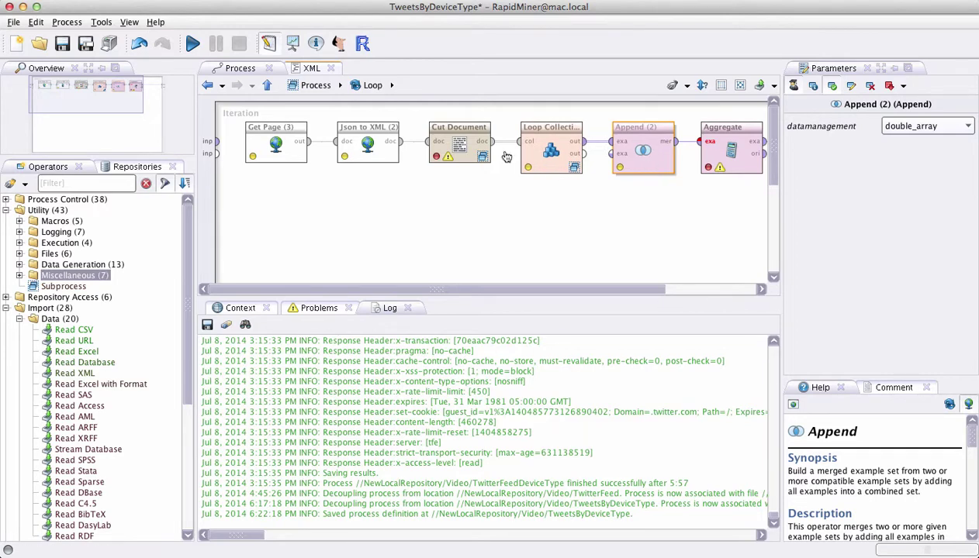
left_click(466, 148)
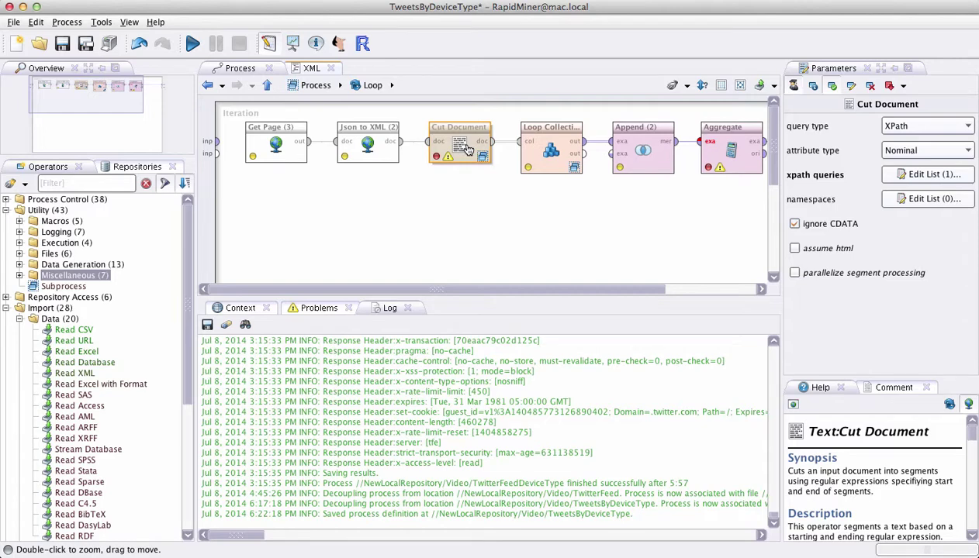
left_click(553, 149)
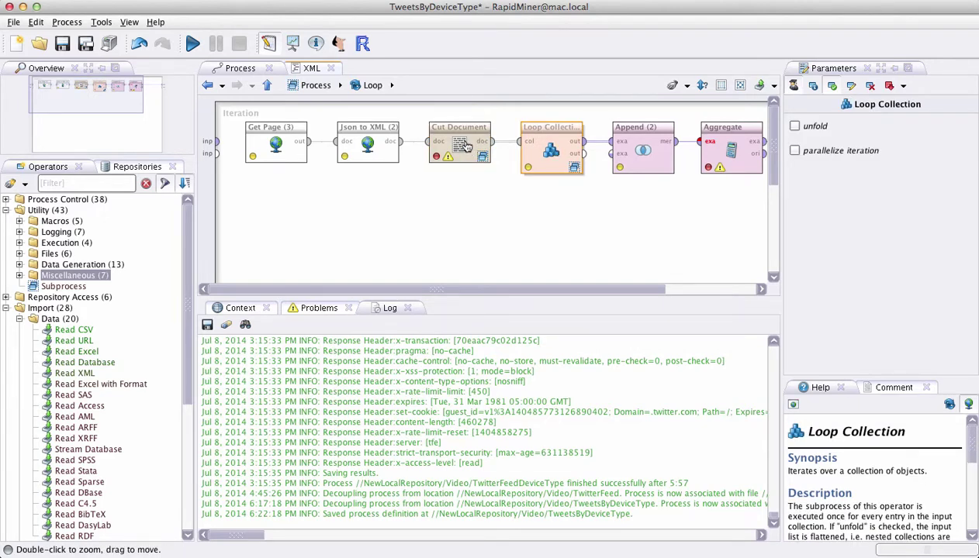
left_click(461, 144)
left_click(567, 153)
left_click(642, 155)
left_click(552, 152)
left_click(650, 158)
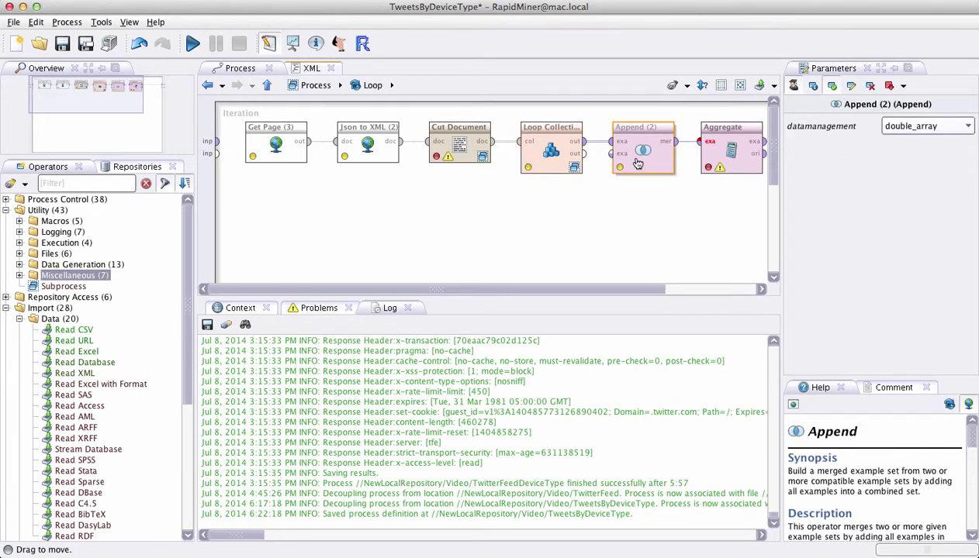
Step: Select the Aggregate operator to show one aggregation attribute, default aggregation off and ignore missings on
left_click(733, 163)
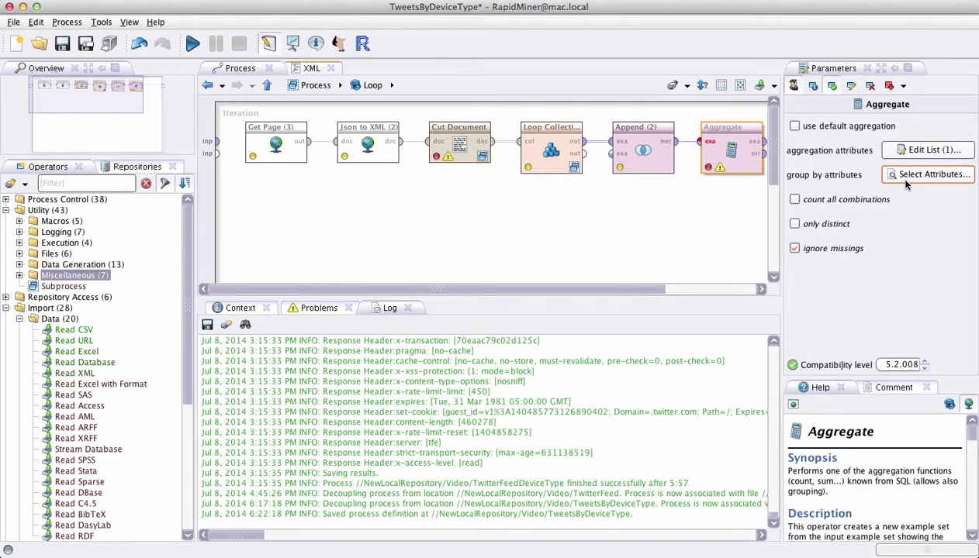
scroll(682, 285, "right", 5)
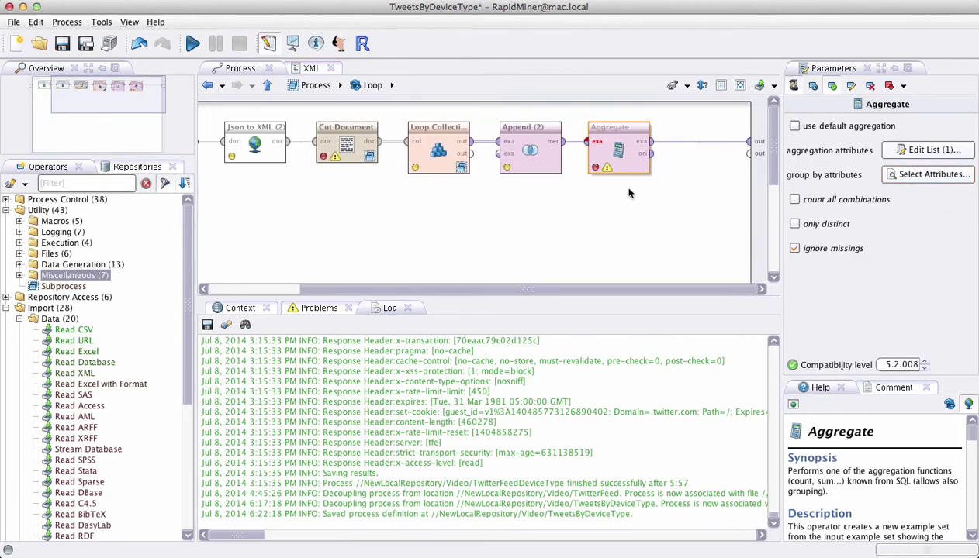
left_click(917, 149)
left_click(310, 185)
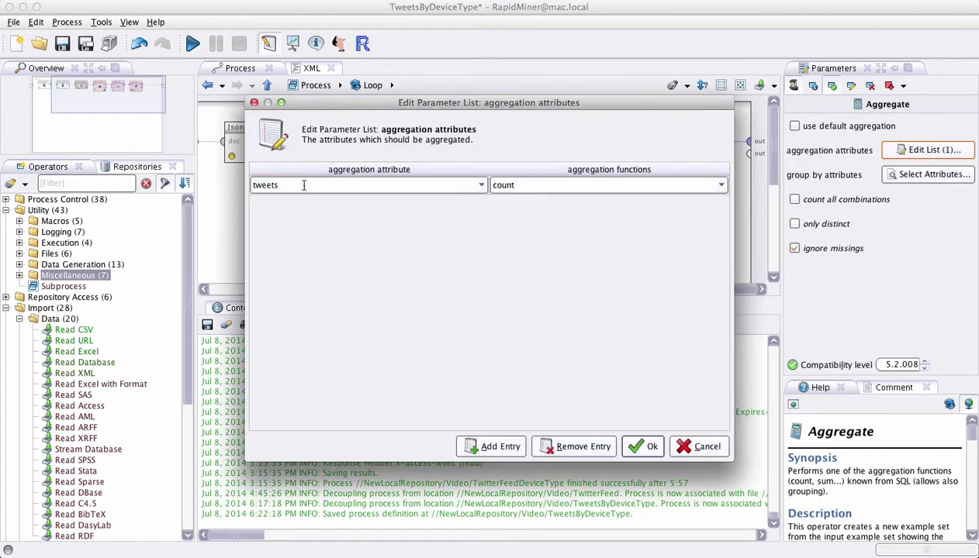
double_click(282, 184)
left_click(544, 185)
left_click(720, 187)
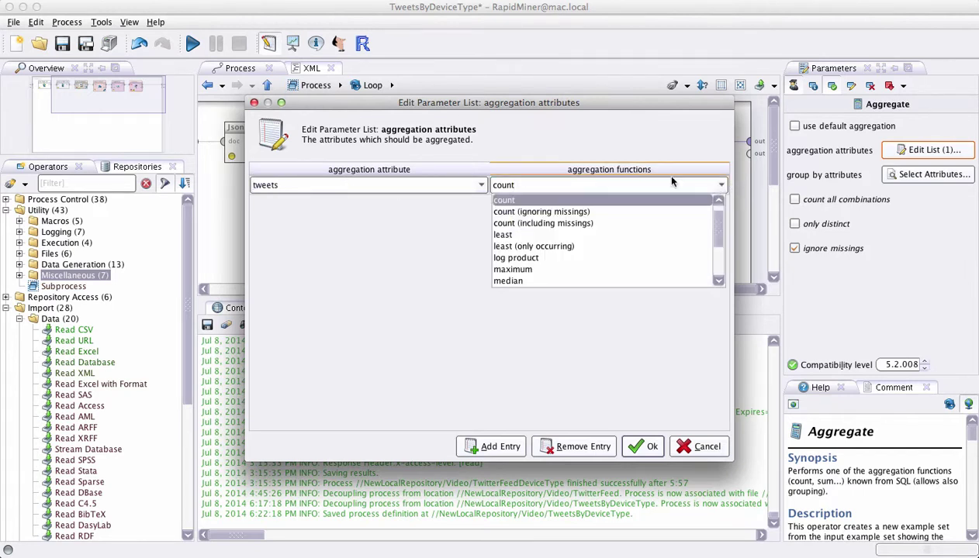
left_click(629, 440)
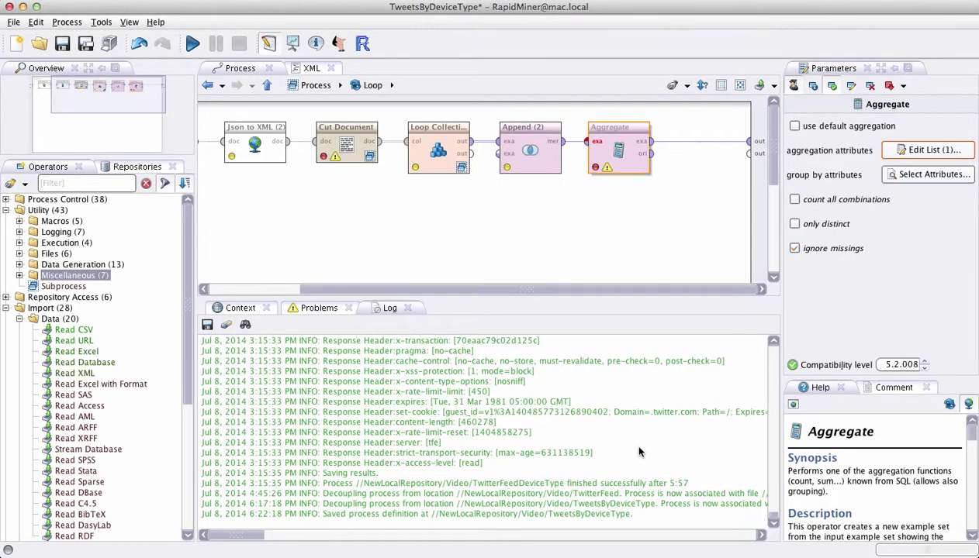
Step: Go through the device counts in the result table: BB 1, Web 17, android 38, iphone 30
left_click(696, 199)
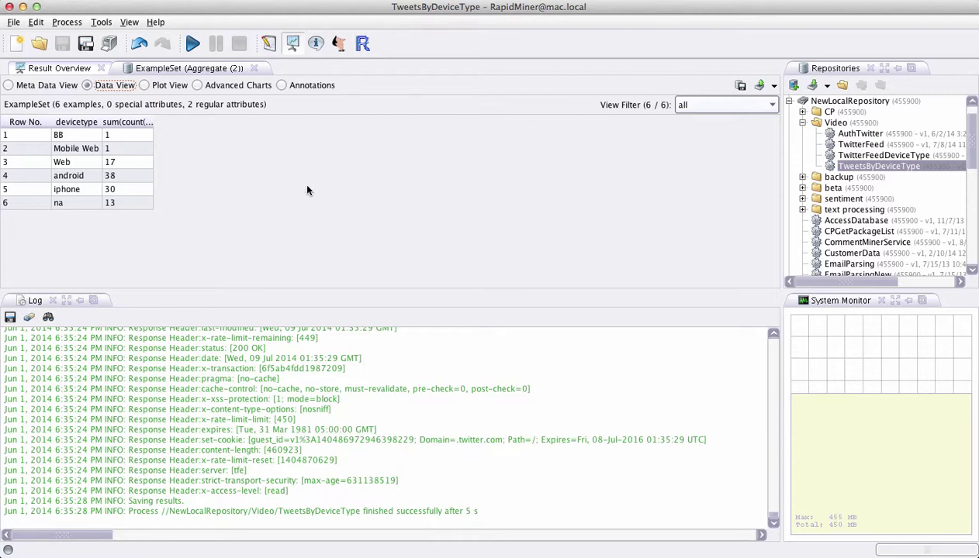
left_click(82, 136)
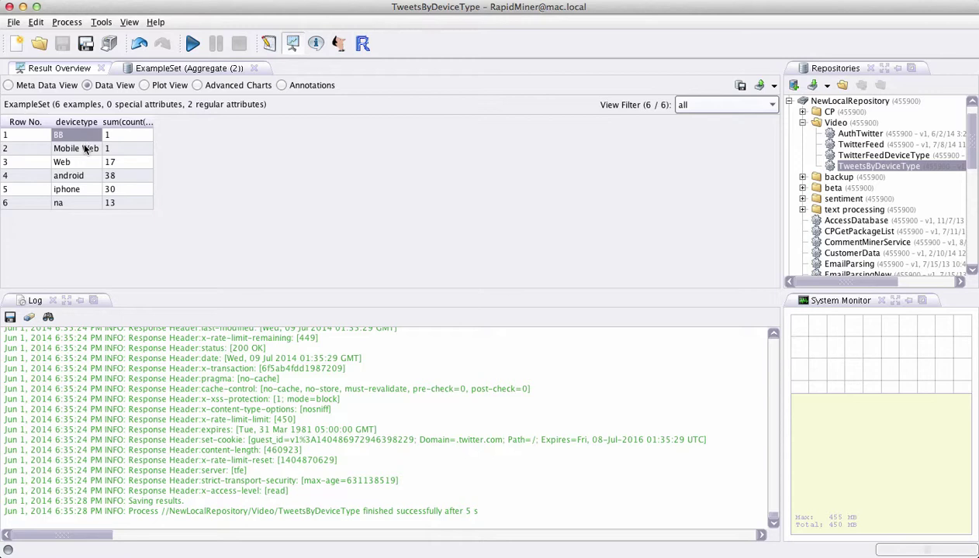
left_click(77, 160)
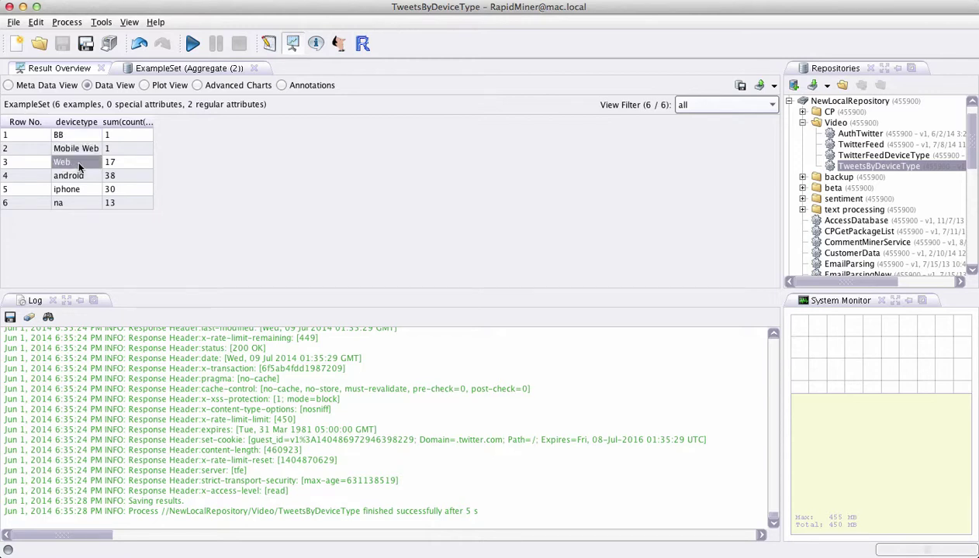
left_click(85, 178)
left_click(85, 191)
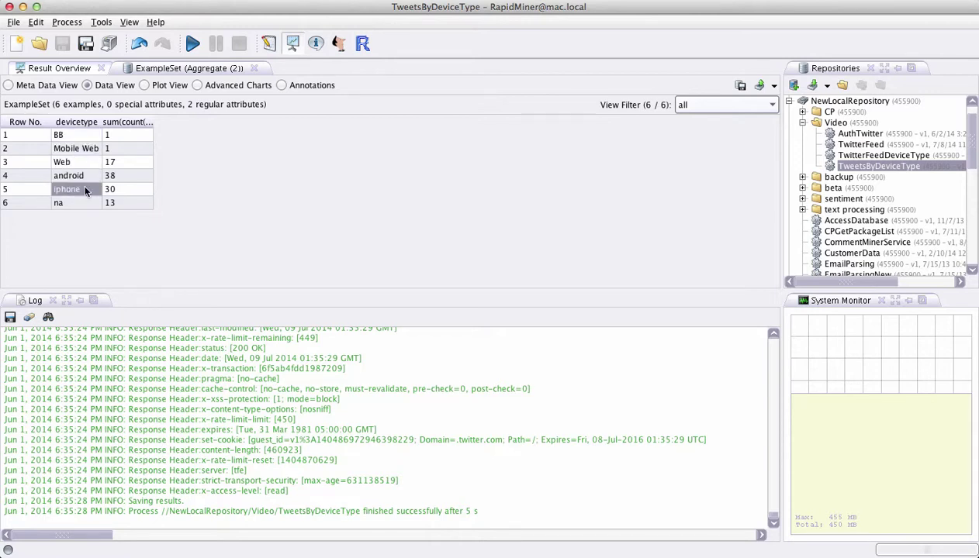